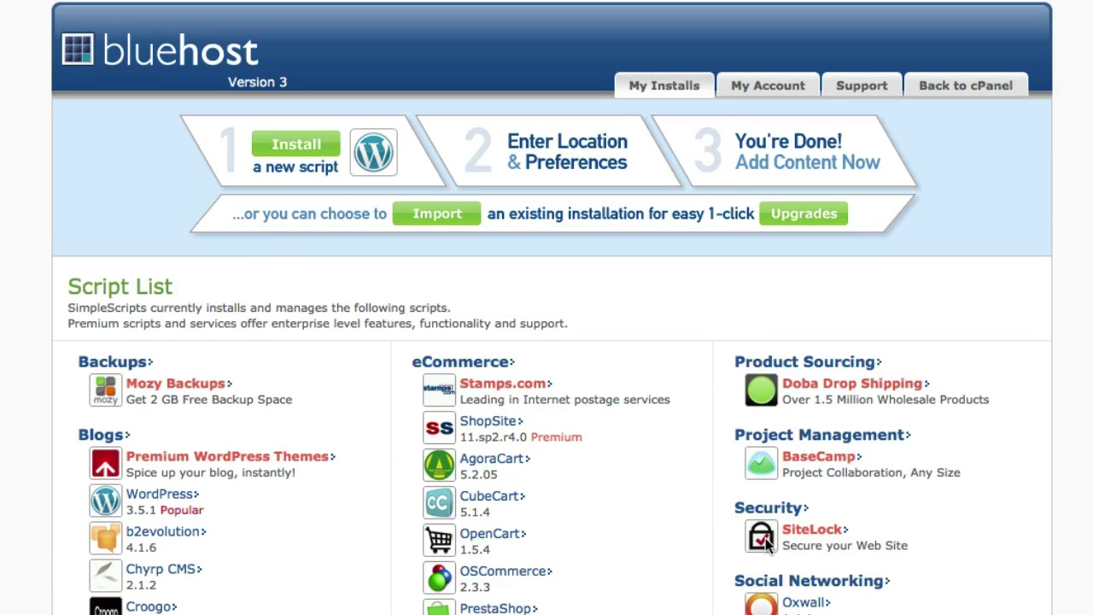
Step: Open the WordPress script page and begin a brand-new WordPress 3.5.1 install at the domain root
{"action": "scroll", "coordinate": [588, 596], "scroll_direction": "down", "scroll_amount": 10}
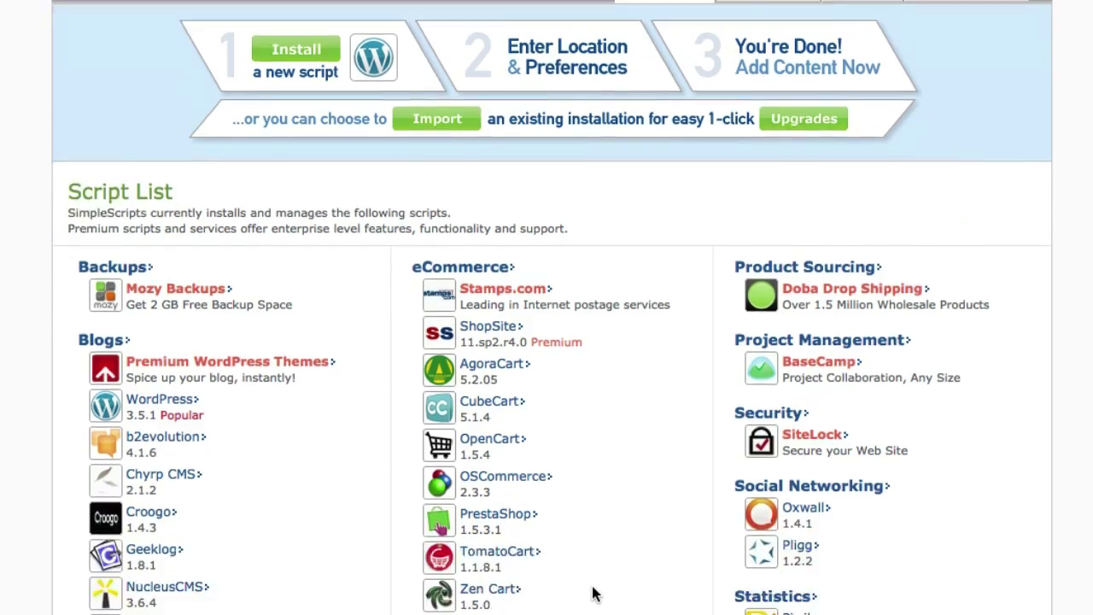
{"action": "scroll", "coordinate": [595, 595], "scroll_direction": "up", "scroll_amount": 10}
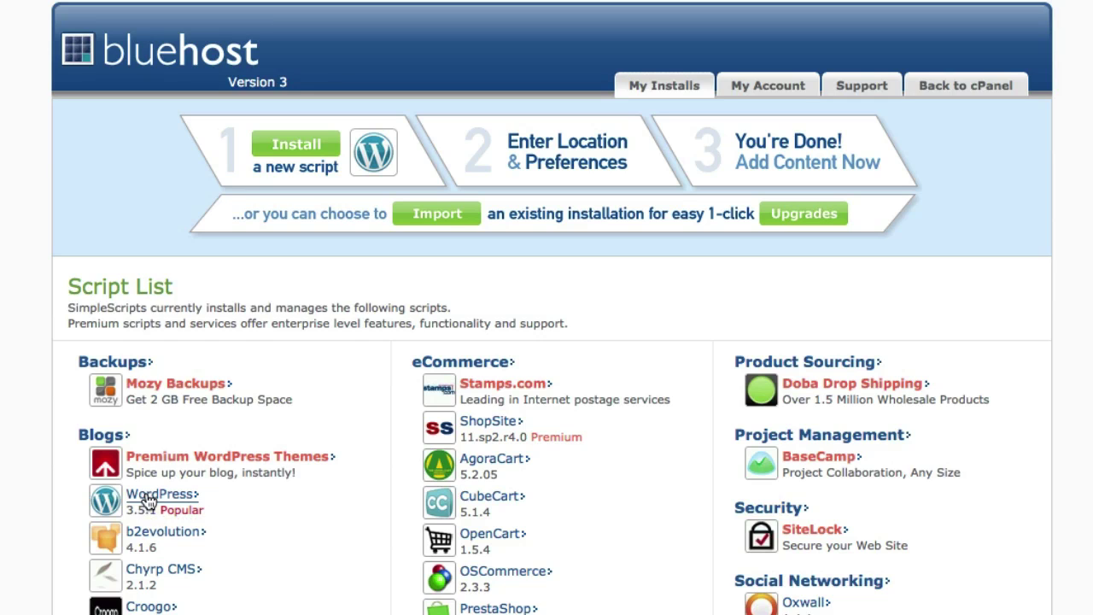
{"action": "left_click", "coordinate": [268, 506]}
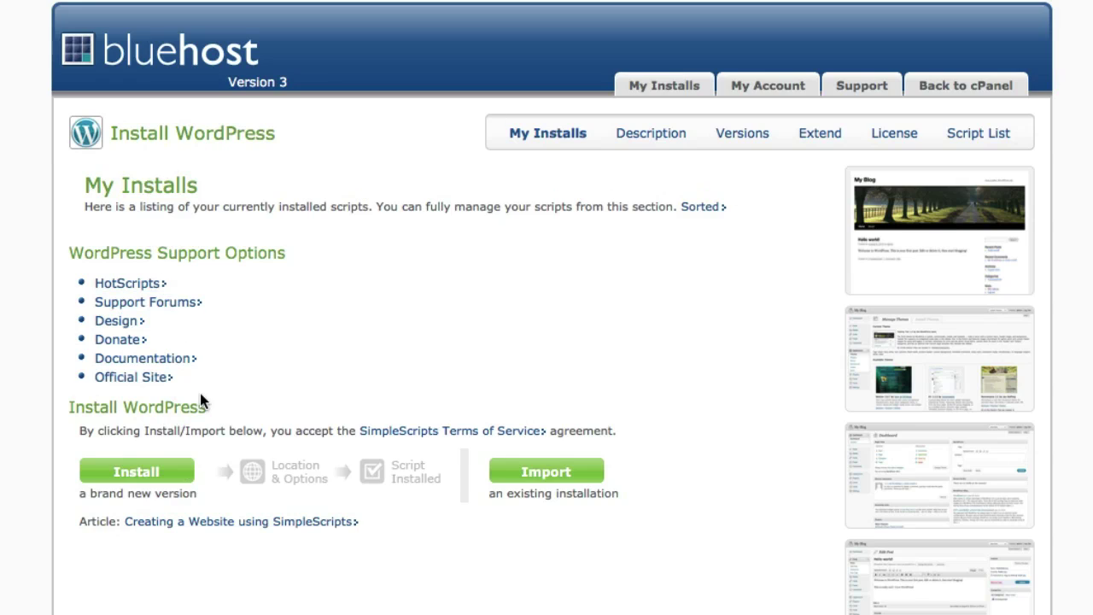
{"action": "left_click", "coordinate": [134, 481]}
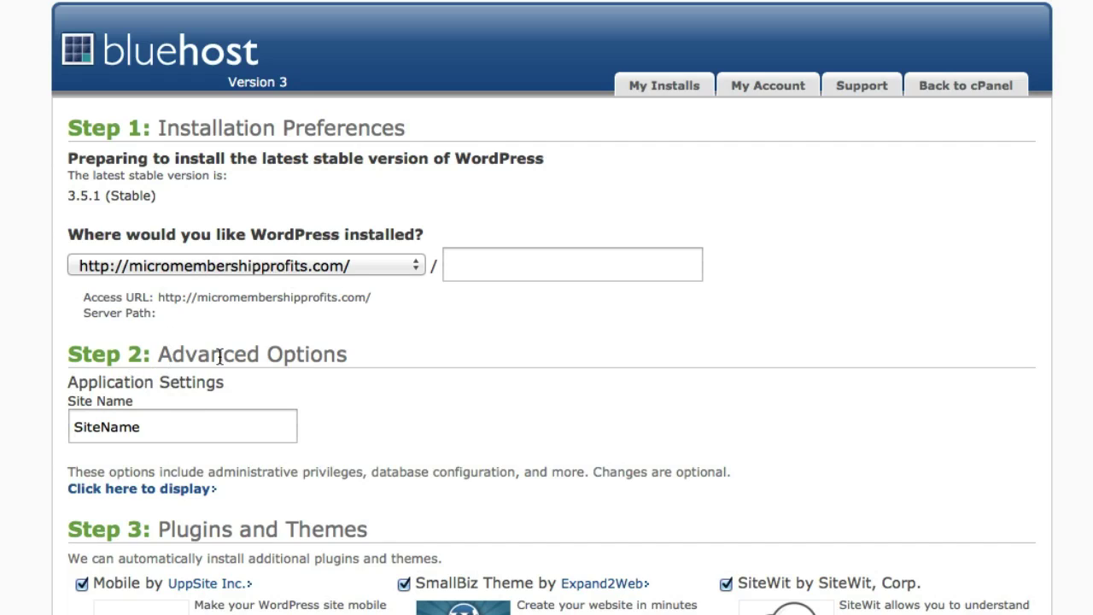
Step: Set the Site Name to 'Micro Membership Profits'
{"action": "left_click", "coordinate": [167, 425]}
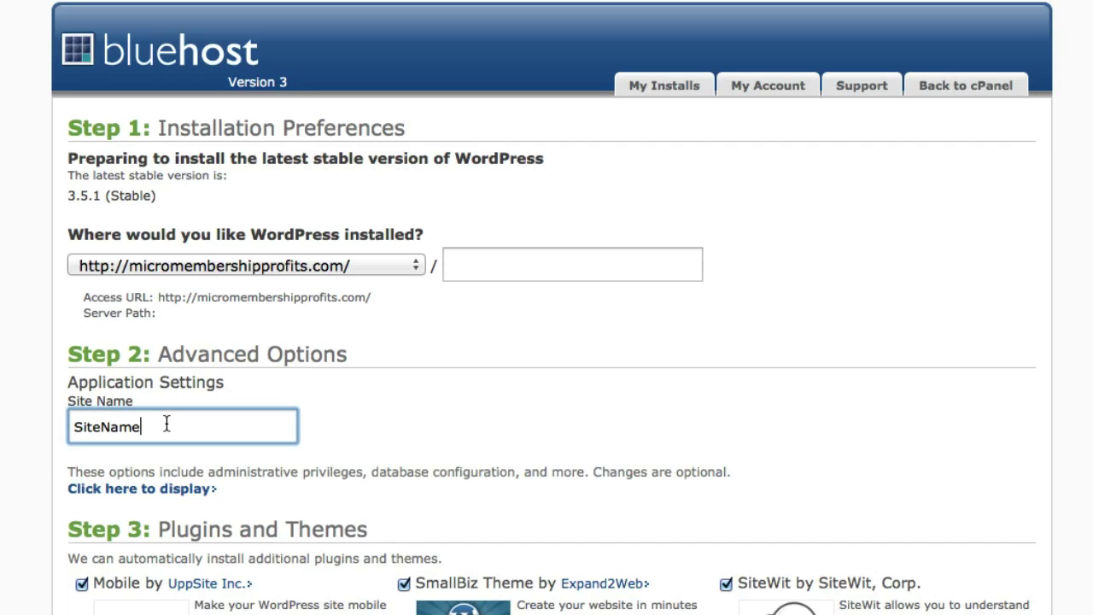
{"action": "double_click", "coordinate": [166, 424]}
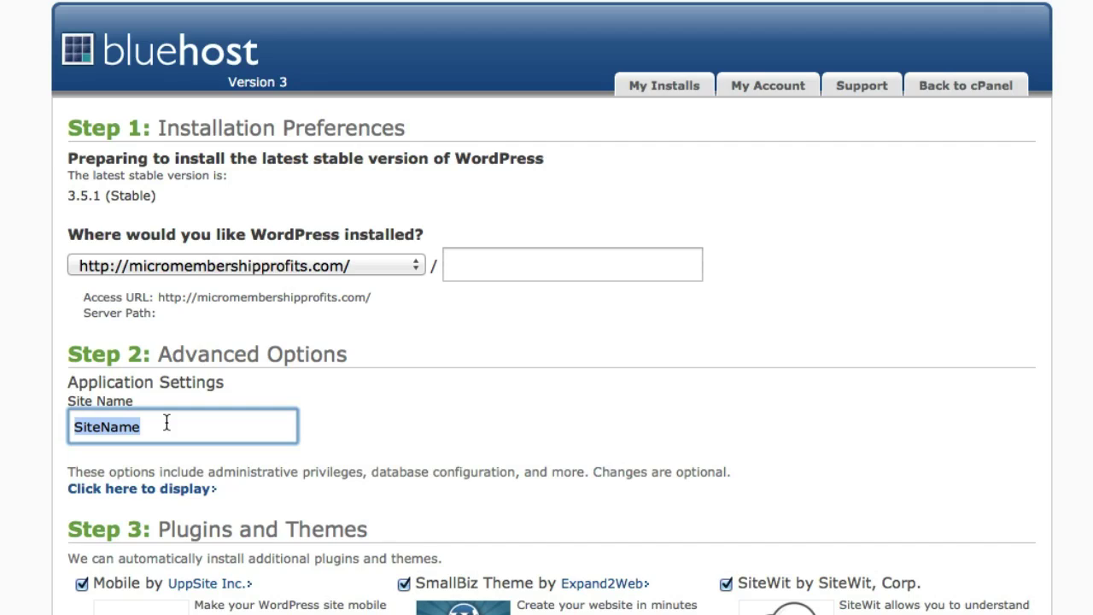
{"action": "type", "text": "Mic"}
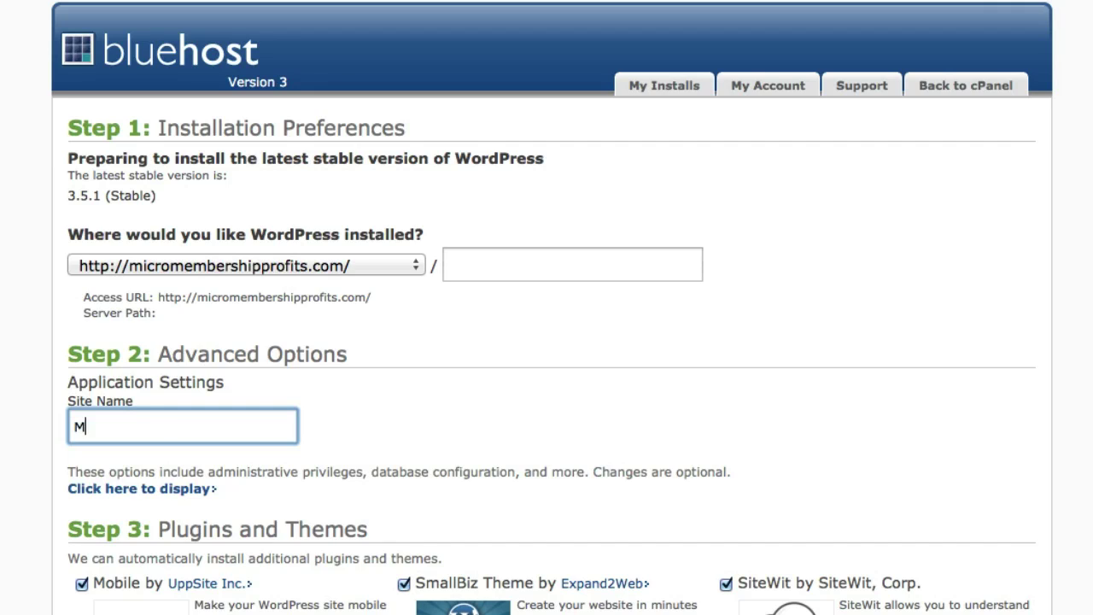
{"action": "type", "text": "ro Membership Profits"}
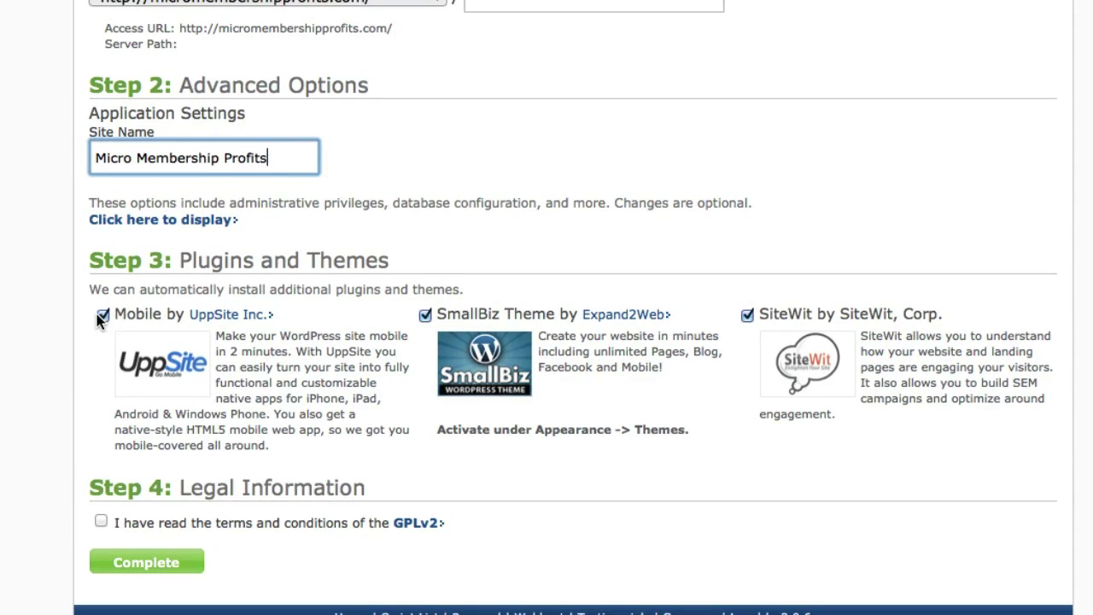
Step: Skip the Mobile, SmallBiz Theme and SiteWit add-ons, accept GPLv2 and submit the install
{"action": "left_click", "coordinate": [103, 316]}
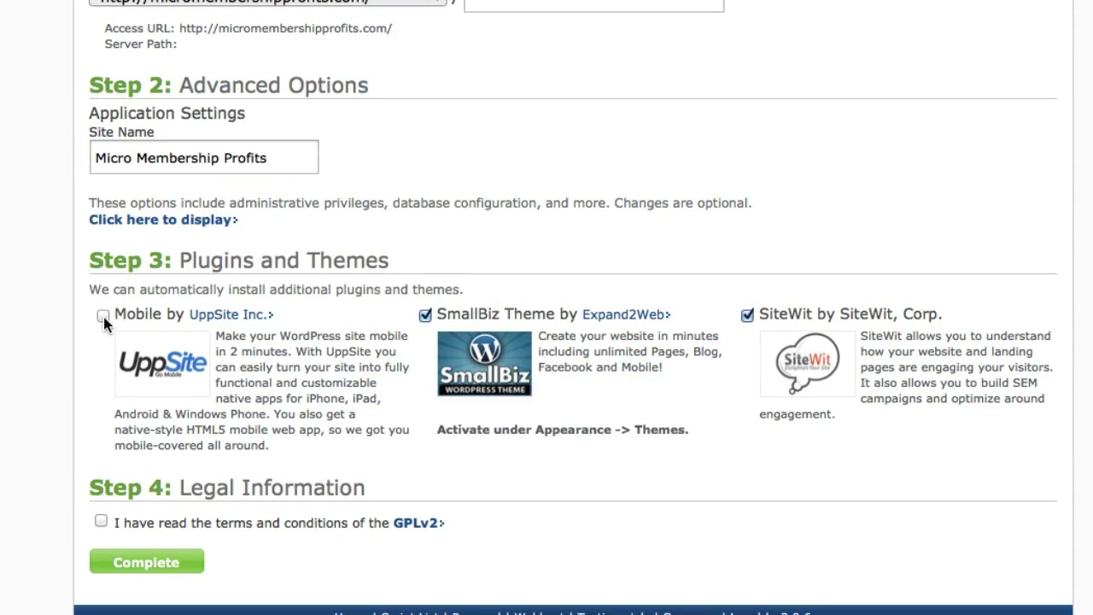
{"action": "left_click", "coordinate": [426, 316]}
{"action": "left_click", "coordinate": [746, 316]}
{"action": "left_click", "coordinate": [101, 522]}
{"action": "left_click", "coordinate": [134, 568]}
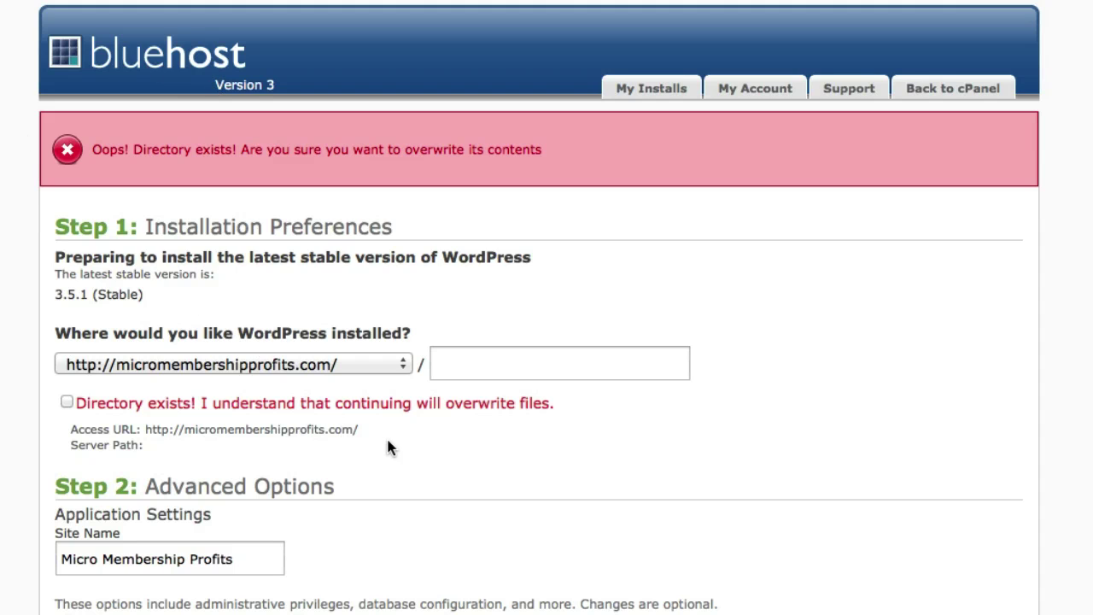
Step: Leave out the SmallBiz Theme and resubmit, confirming the overwrite to finish installing WordPress 3.5.1
{"action": "scroll", "coordinate": [388, 447], "scroll_direction": "down", "scroll_amount": 3}
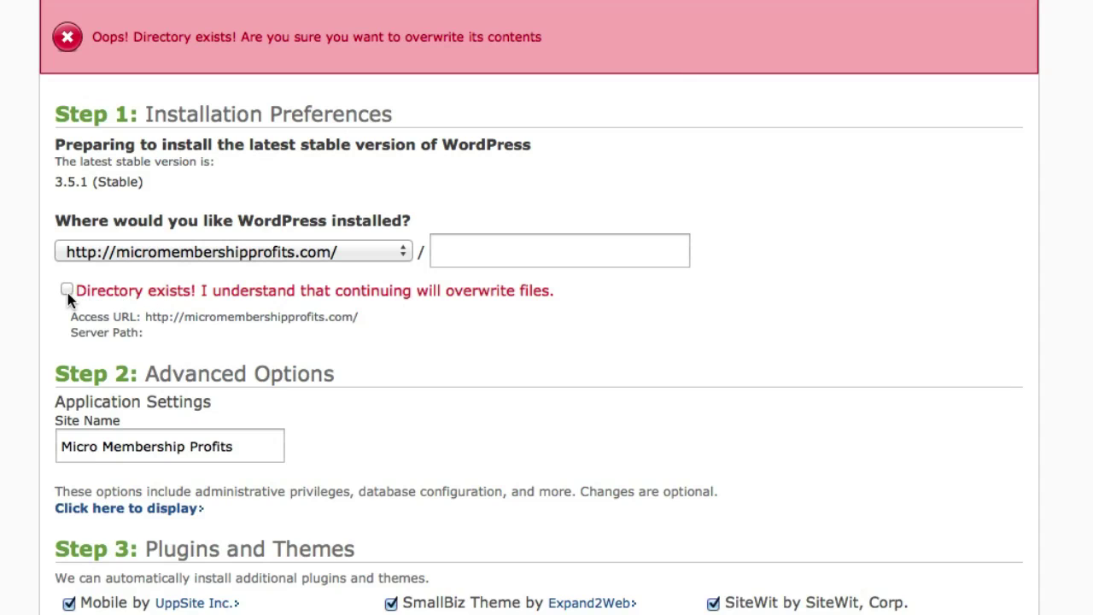
{"action": "scroll", "coordinate": [458, 435], "scroll_direction": "down", "scroll_amount": 2}
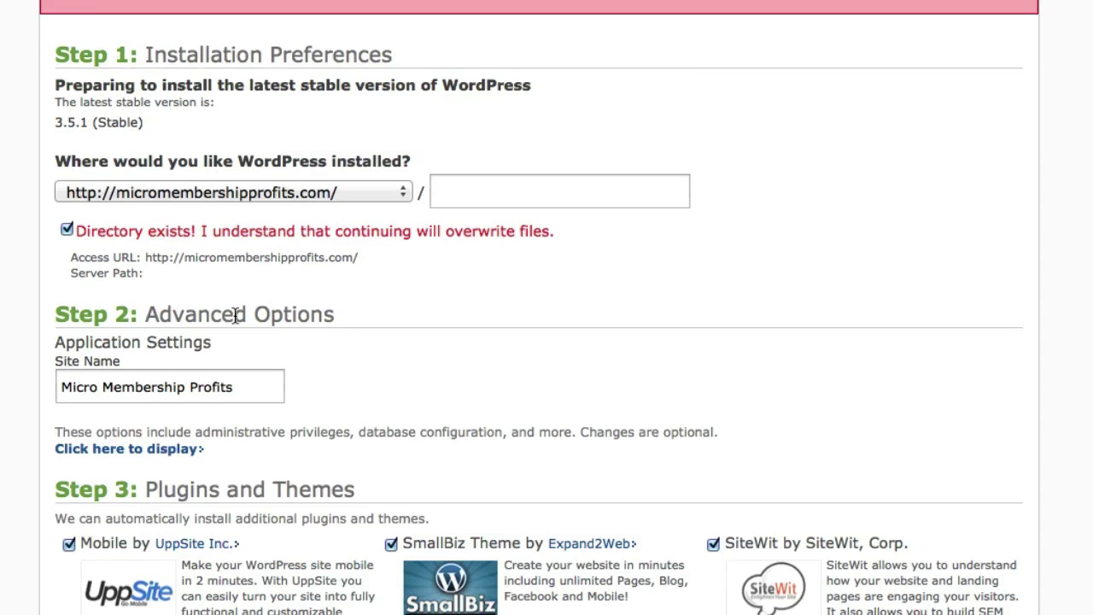
{"action": "scroll", "coordinate": [242, 315], "scroll_direction": "up", "scroll_amount": 5}
{"action": "scroll", "coordinate": [244, 282], "scroll_direction": "down", "scroll_amount": 5}
{"action": "left_click", "coordinate": [390, 544]}
{"action": "scroll", "coordinate": [390, 544], "scroll_direction": "down", "scroll_amount": 8}
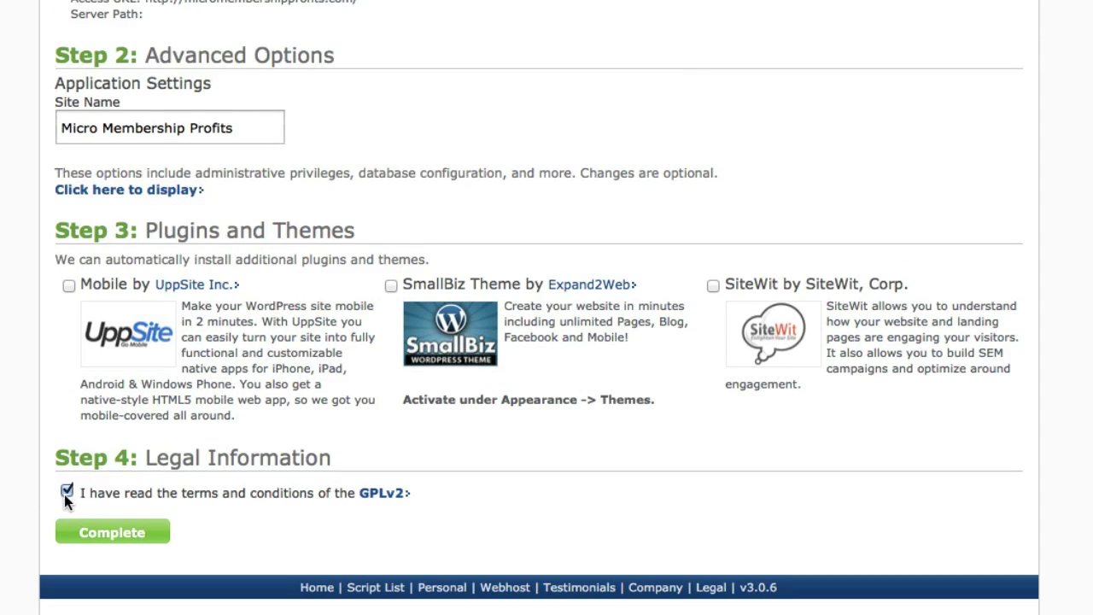
{"action": "left_click", "coordinate": [119, 536]}
{"action": "scroll", "coordinate": [466, 5], "scroll_direction": "up", "scroll_amount": 2}
{"action": "scroll", "coordinate": [466, 5], "scroll_direction": "up", "scroll_amount": 1}
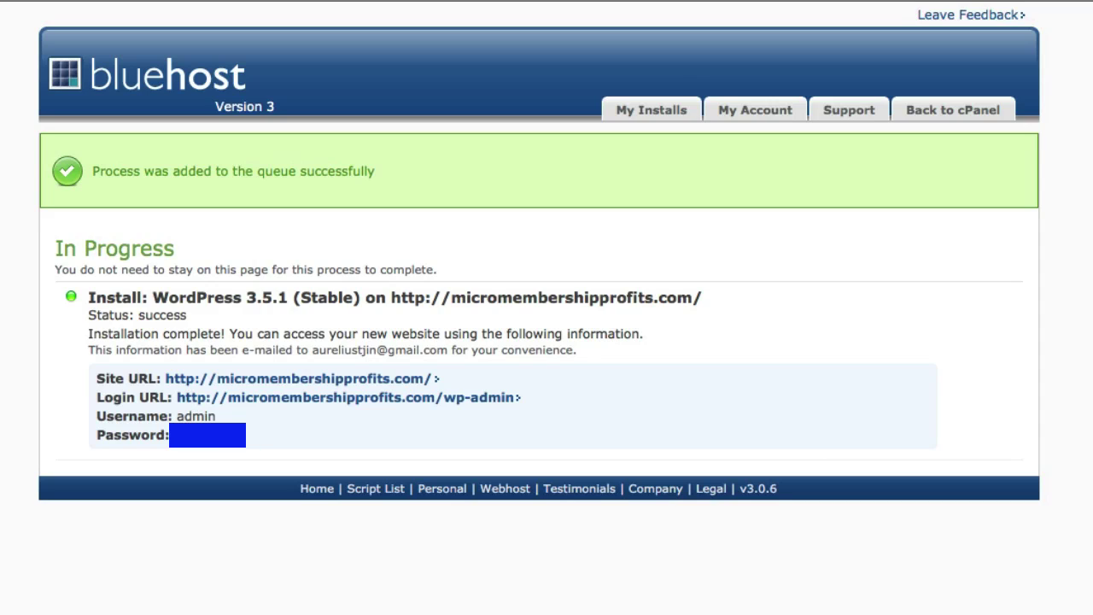
{"action": "right_click", "coordinate": [184, 439]}
{"action": "key", "text": "Escape"}
Step: Log in to the Micro Membership Profits admin with the administrator username and password
{"action": "left_click", "coordinate": [474, 401]}
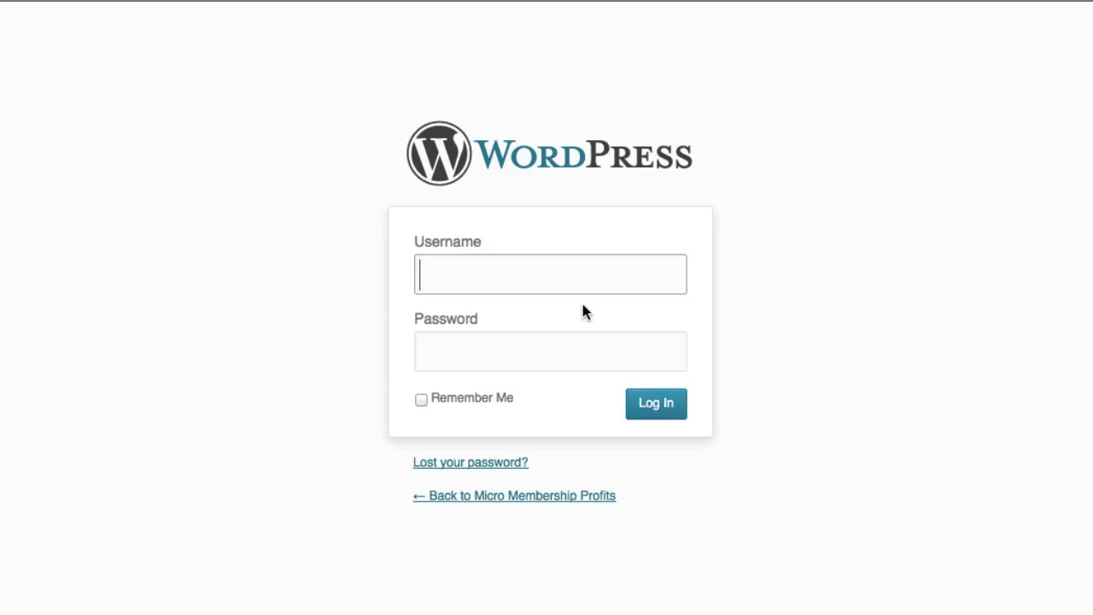
{"action": "type", "text": "admin"}
{"action": "key", "text": "Tab"}
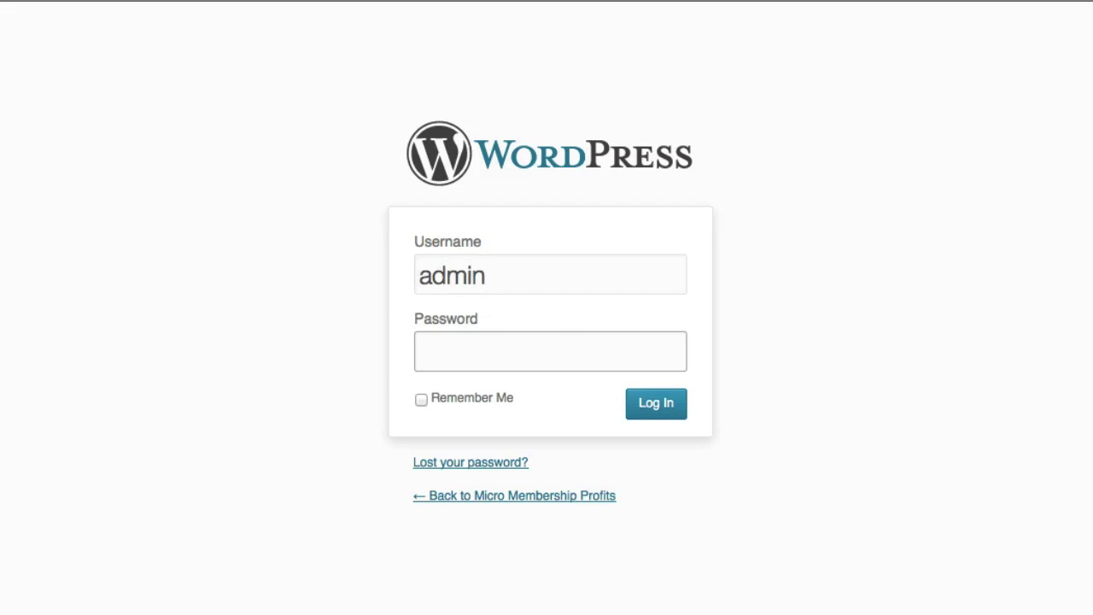
{"action": "type", "text": "********"}
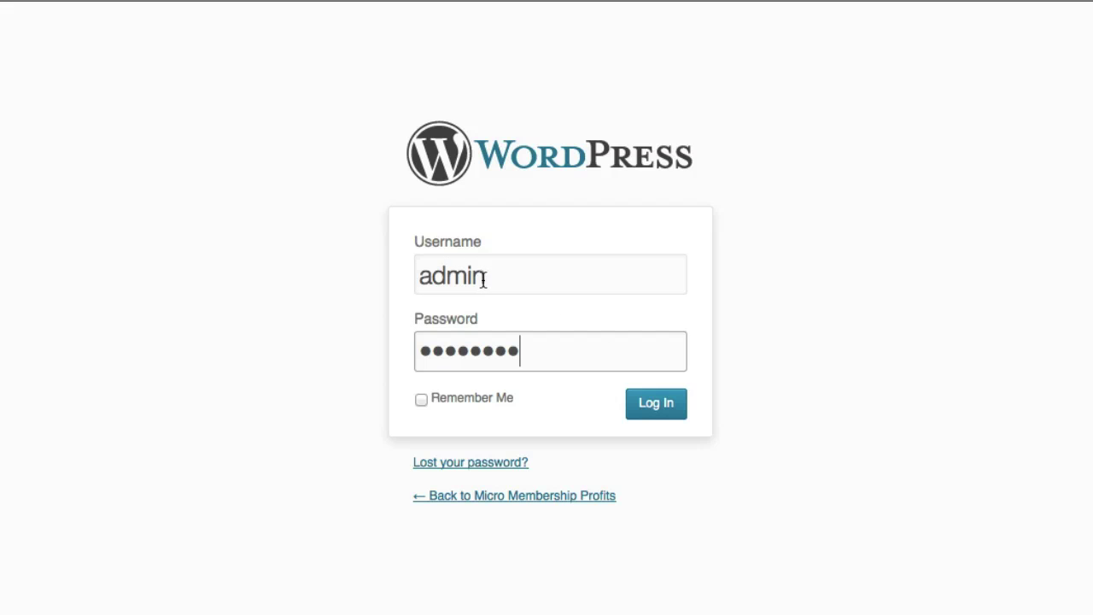
{"action": "left_click", "coordinate": [655, 410]}
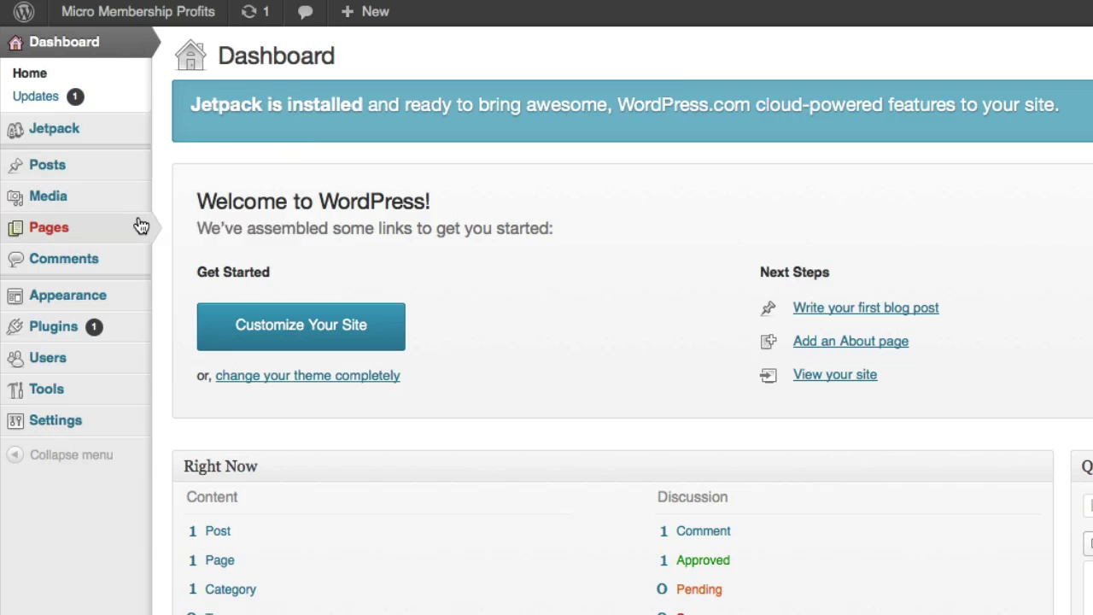
Step: Open Plugins > Installed Plugins to list Akismet, Hello Dolly and Jetpack
{"action": "mouse_move", "coordinate": [133, 341]}
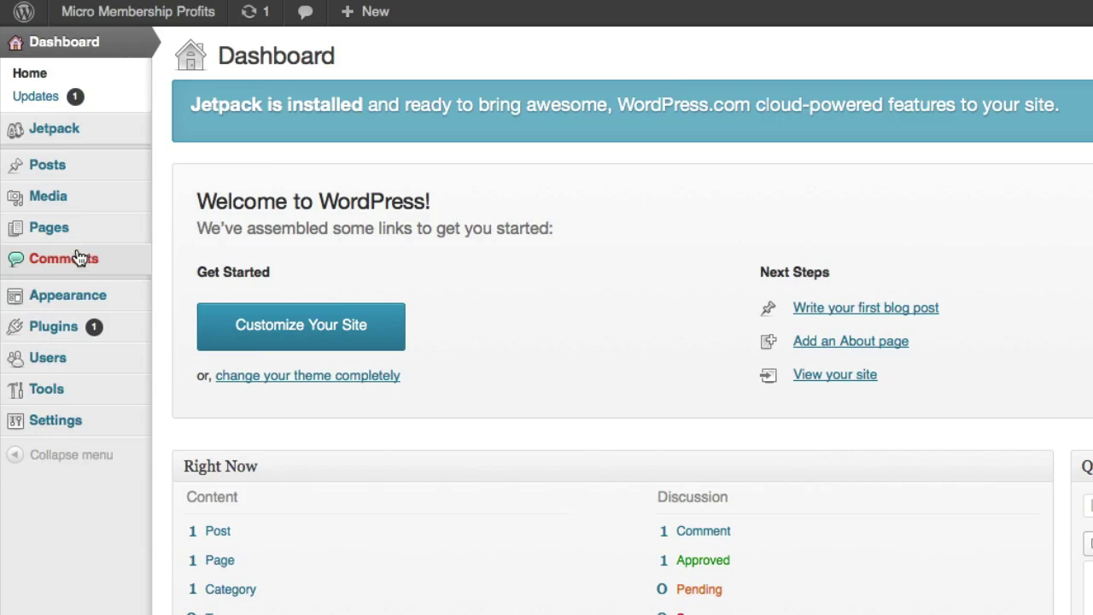
{"action": "mouse_move", "coordinate": [25, 335]}
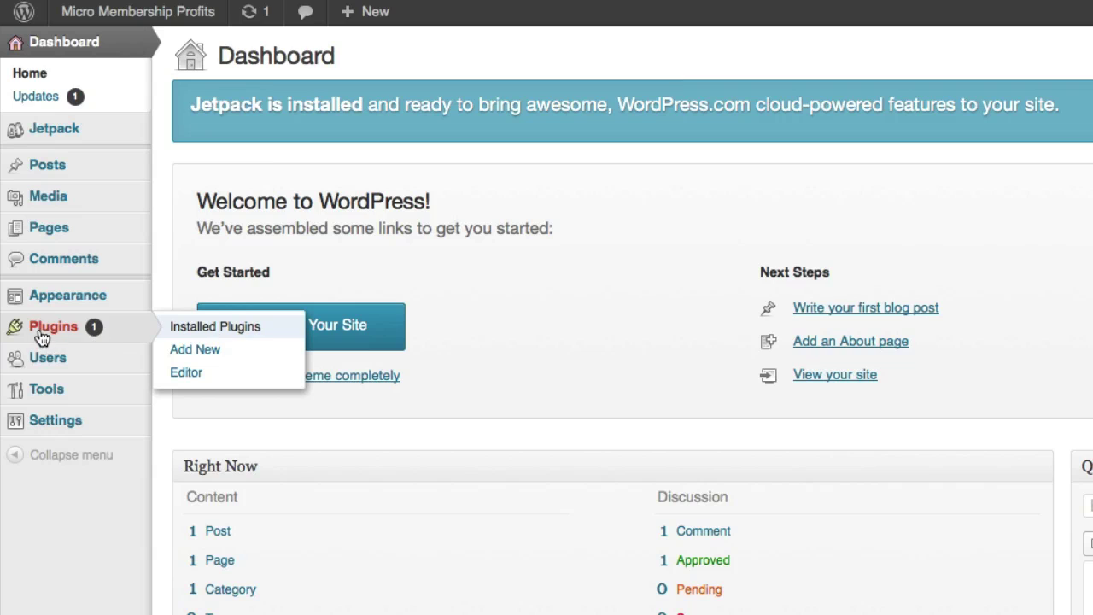
{"action": "left_click", "coordinate": [216, 334]}
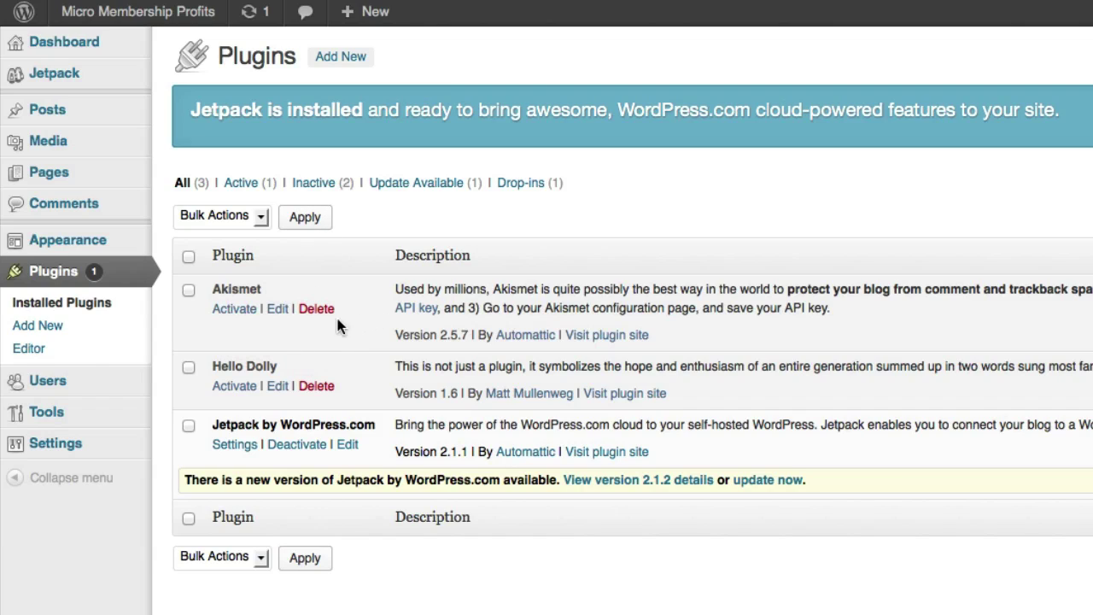
Step: Activate Akismet and open its Configuration page
{"action": "left_click", "coordinate": [231, 315]}
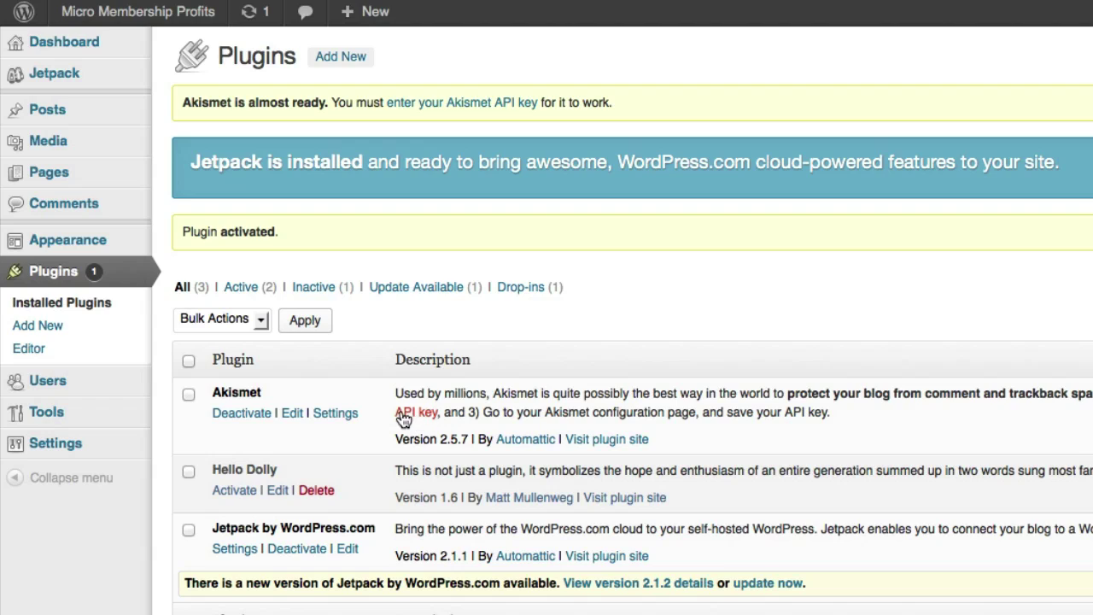
{"action": "left_click", "coordinate": [330, 418]}
{"action": "left_click", "coordinate": [350, 408]}
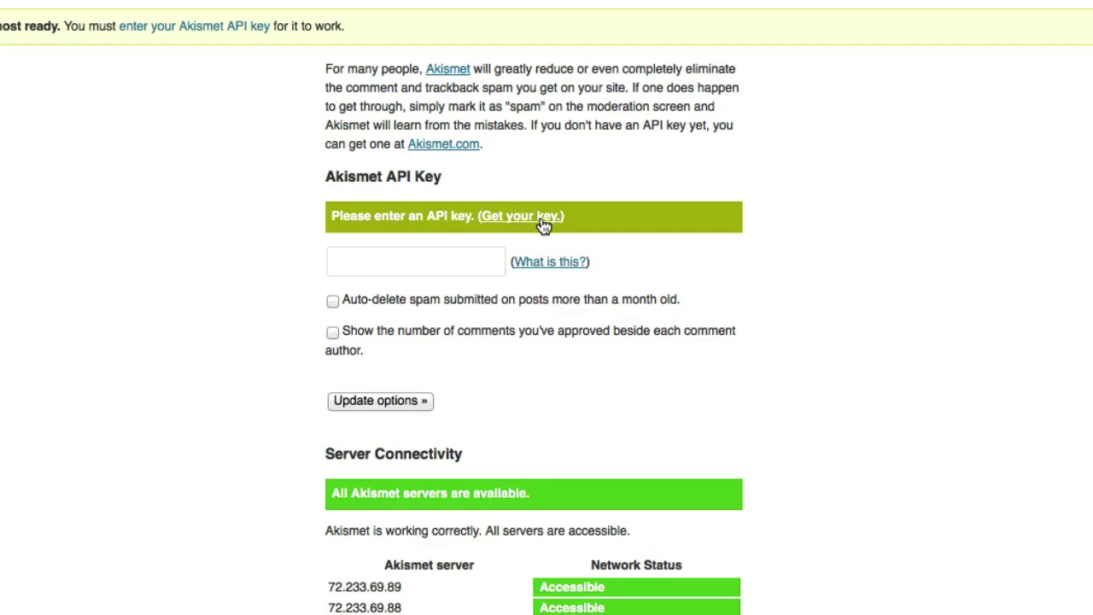
Step: Fill in the saved Akismet API key, enable month-old spam deletion and approved-comment counts, and save
{"action": "left_click", "coordinate": [432, 261]}
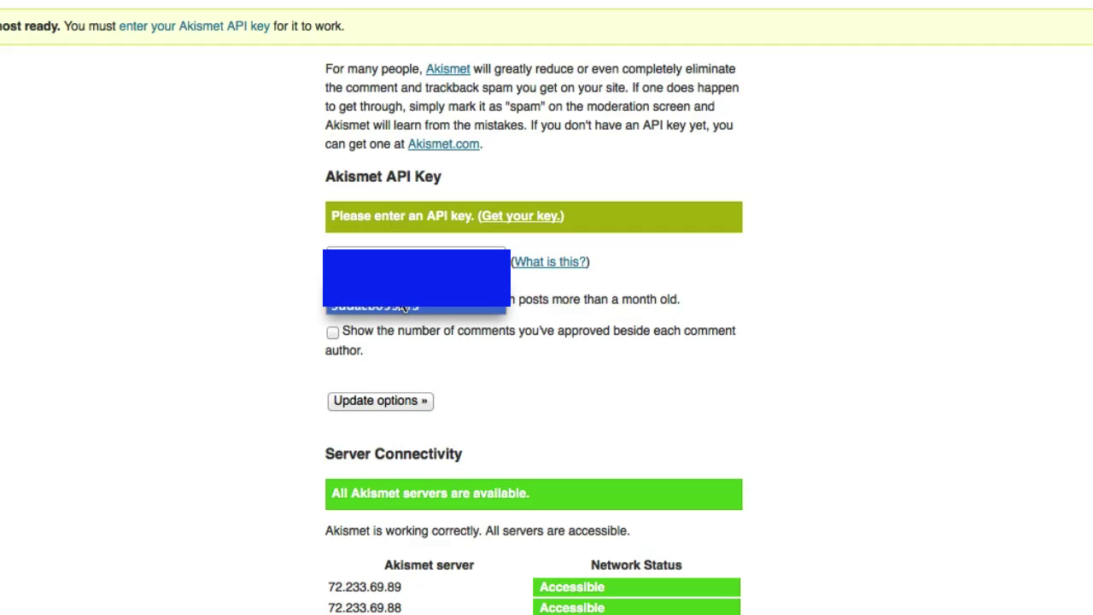
{"action": "left_click", "coordinate": [362, 307]}
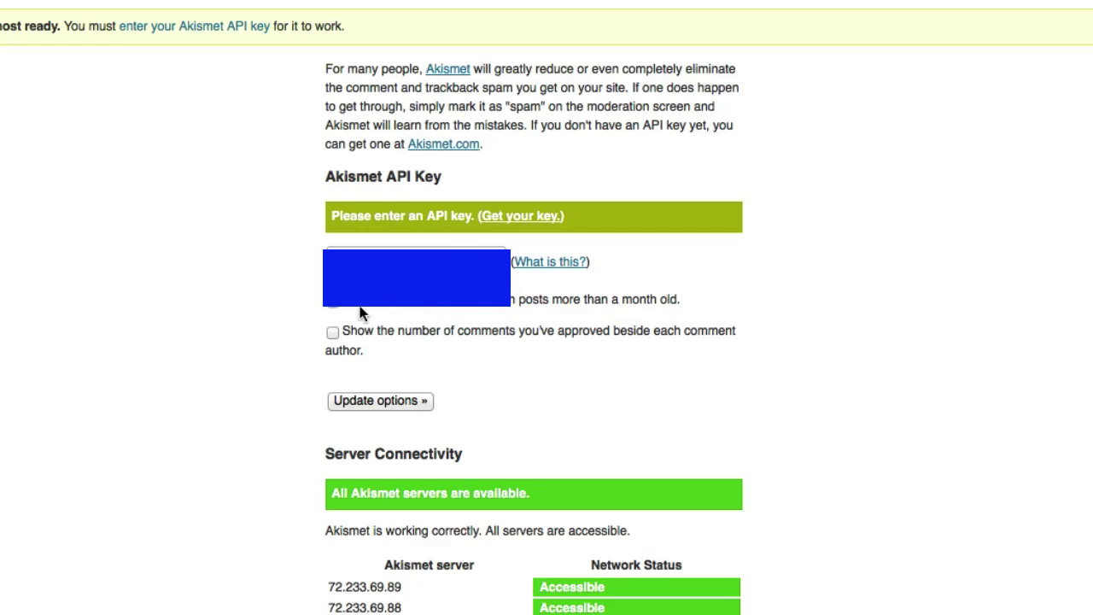
{"action": "left_click", "coordinate": [333, 299]}
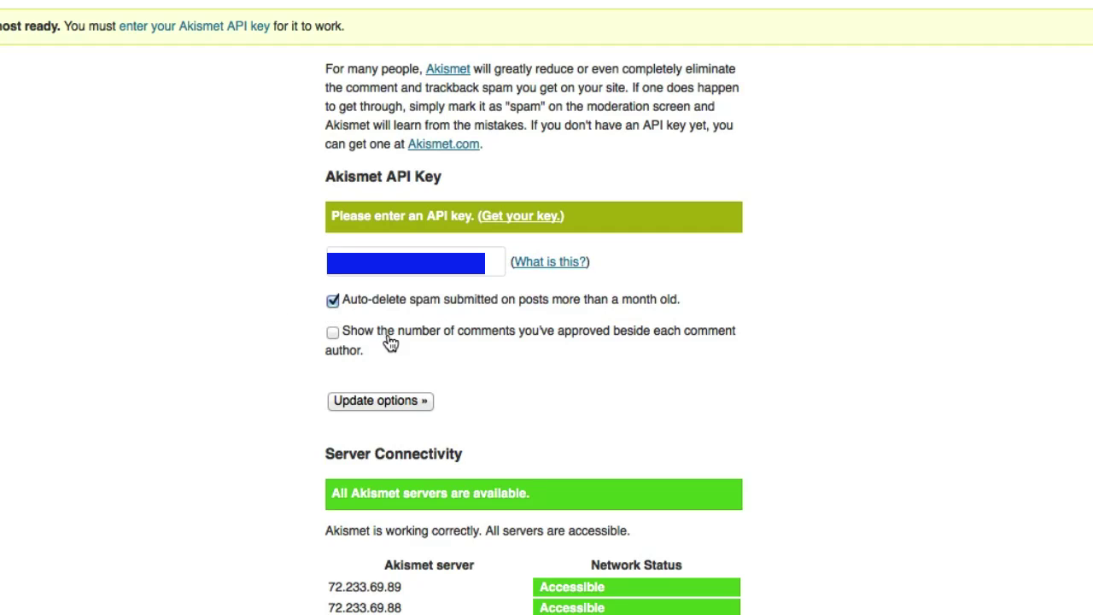
{"action": "left_click", "coordinate": [332, 333]}
{"action": "left_click", "coordinate": [372, 403]}
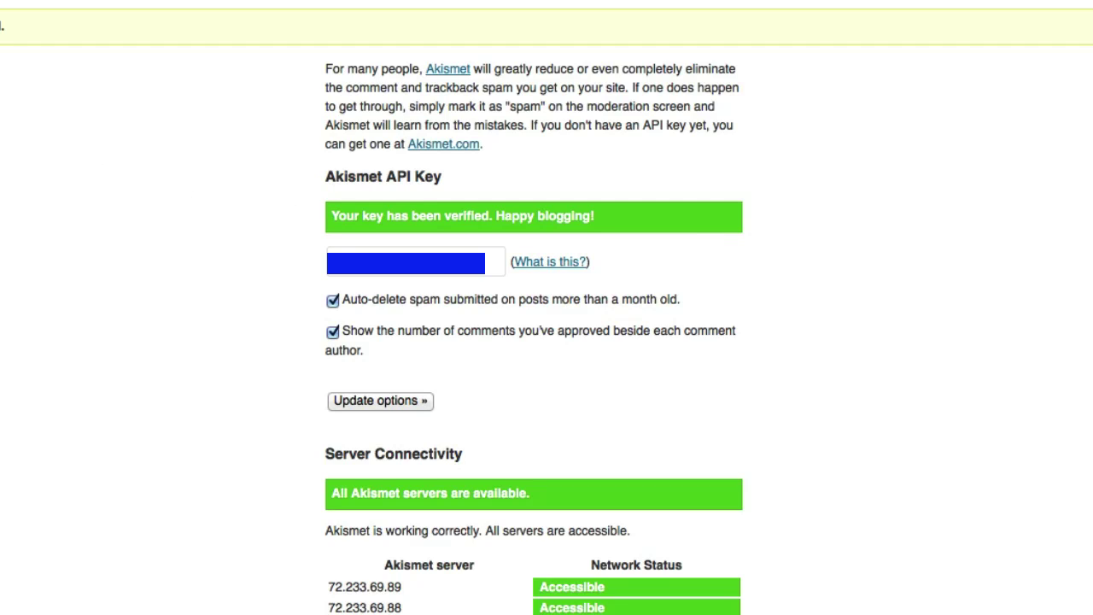
Step: Open the live Micro Membership Profits site in a new browser tab via Visit Site
{"action": "mouse_move", "coordinate": [72, 48]}
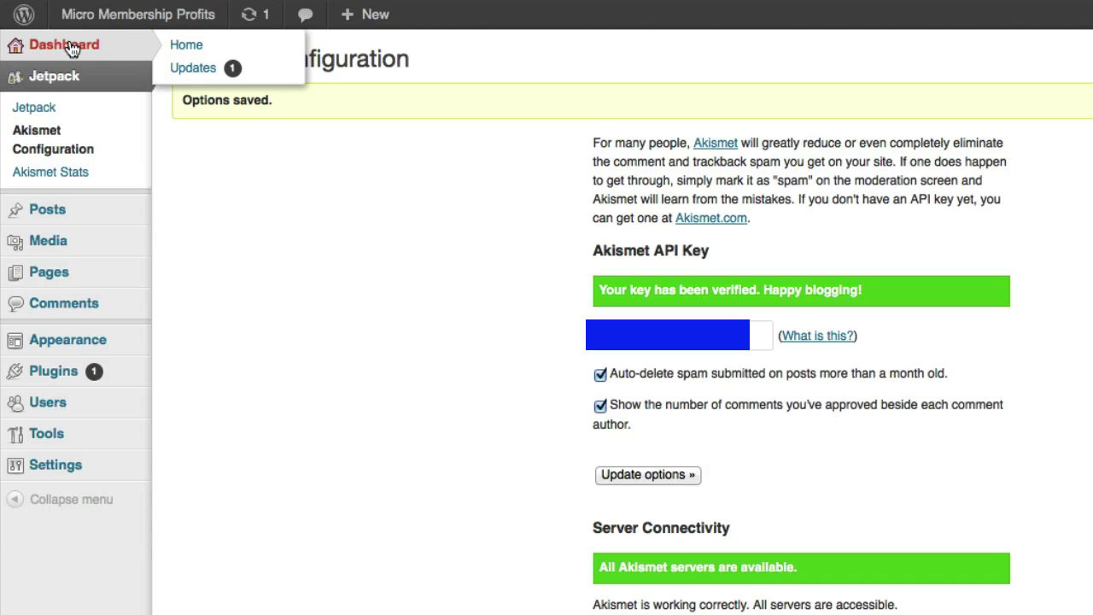
{"action": "mouse_move", "coordinate": [140, 19]}
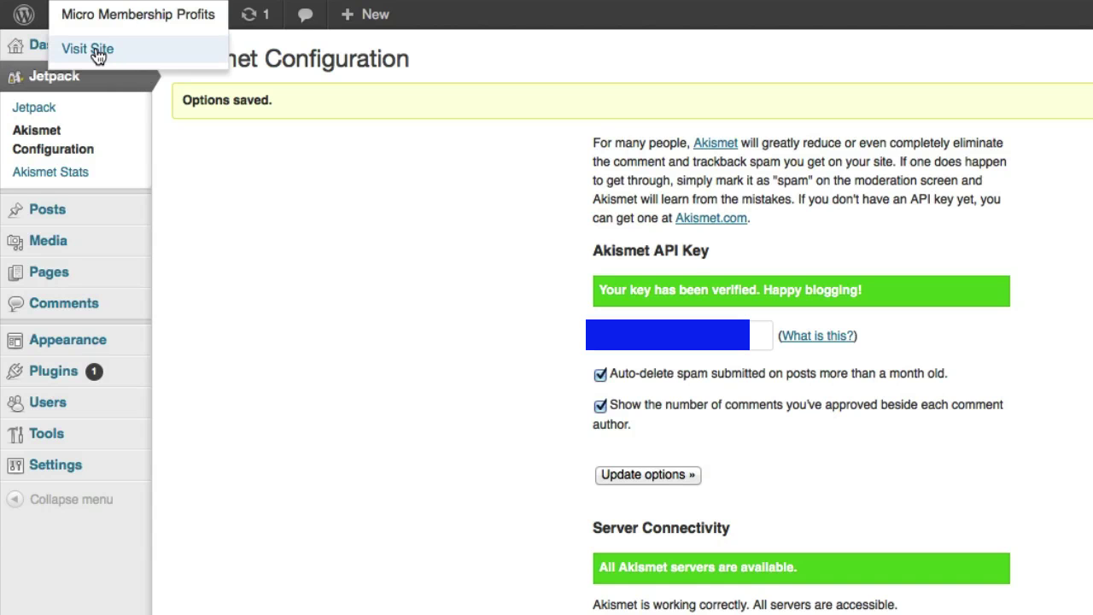
{"action": "right_click", "coordinate": [98, 52]}
{"action": "left_click", "coordinate": [128, 65]}
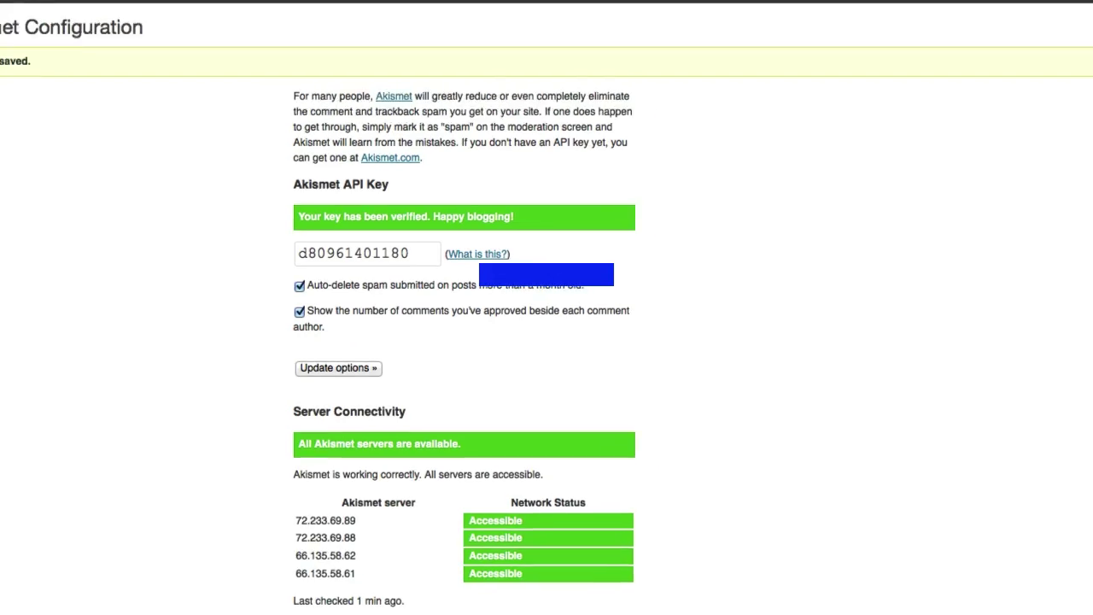
{"action": "mouse_move", "coordinate": [60, 290]}
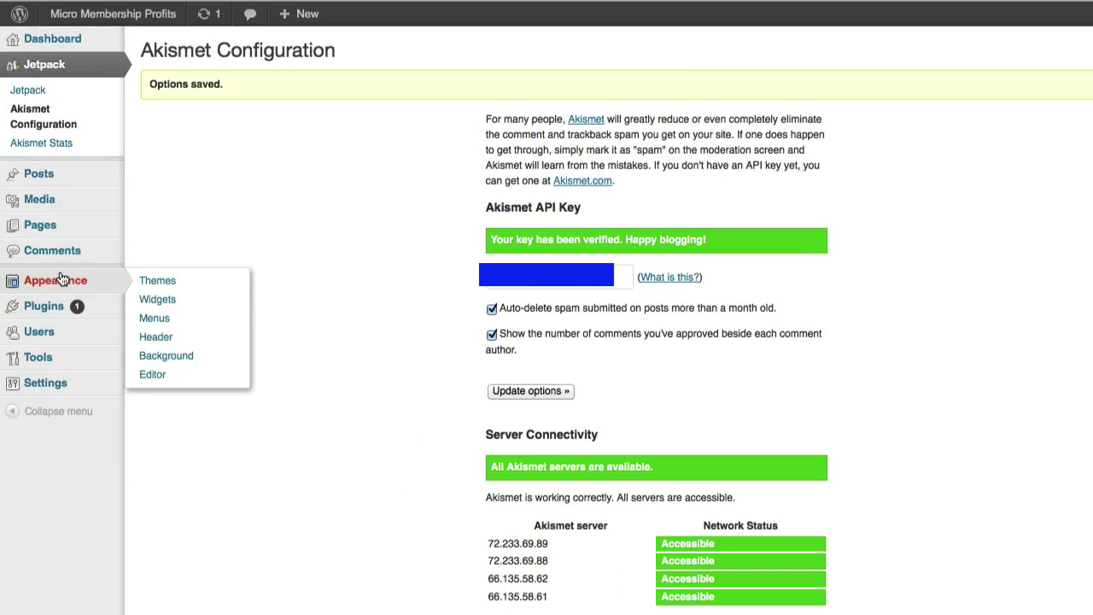